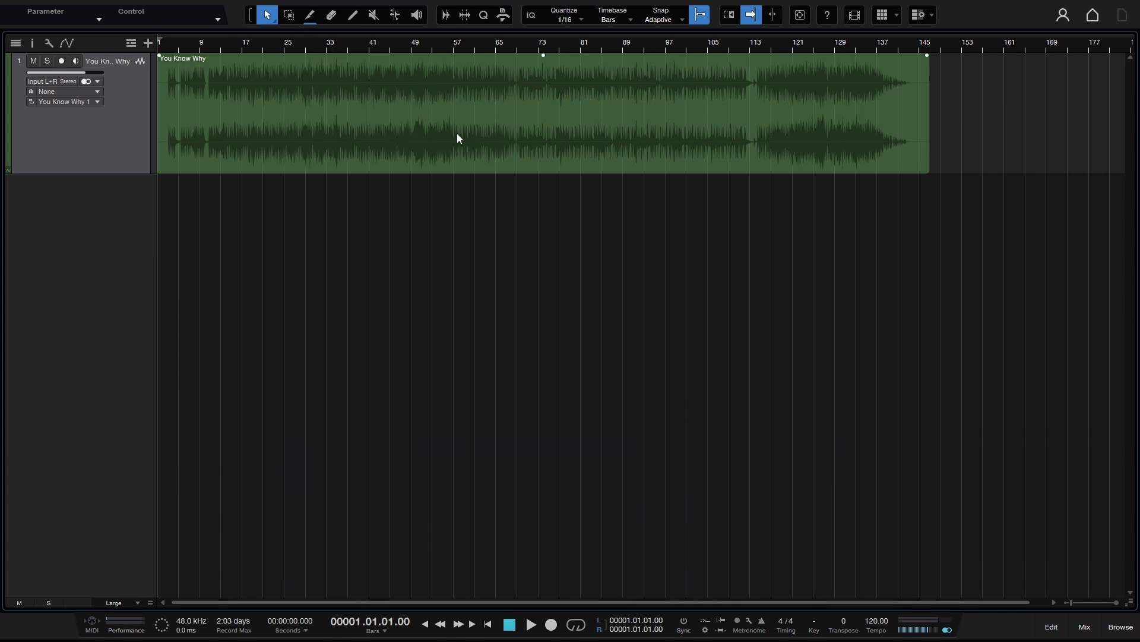
Place the playhead at bar 38 of the You Know Why track
left_click(353, 46)
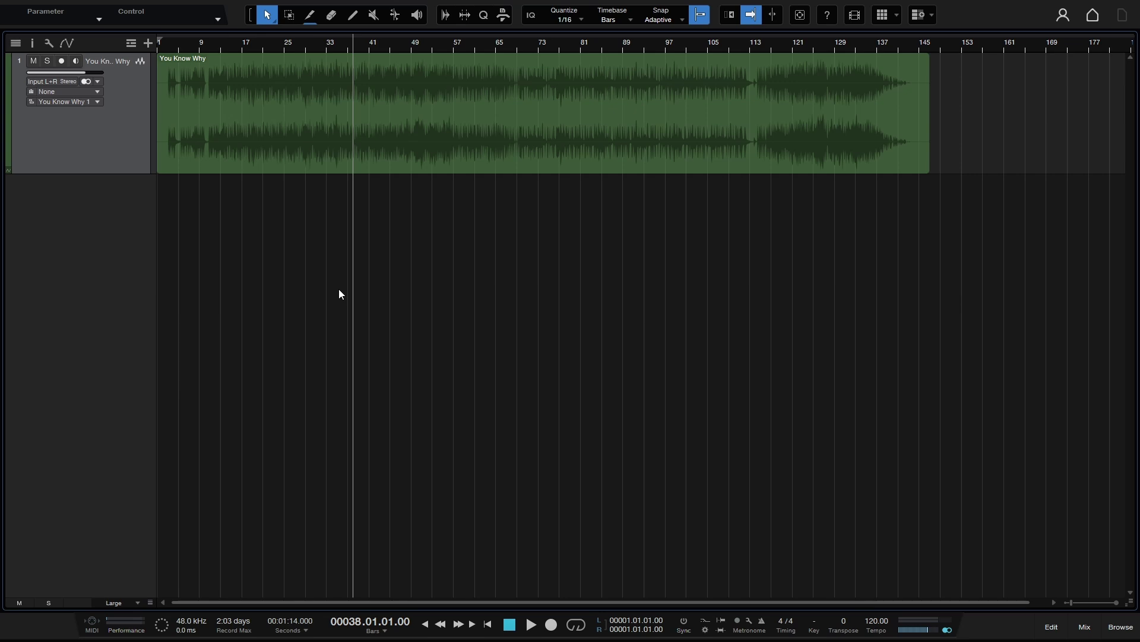
Play the song from bar 38 and stop playback at bar 48
key("space")
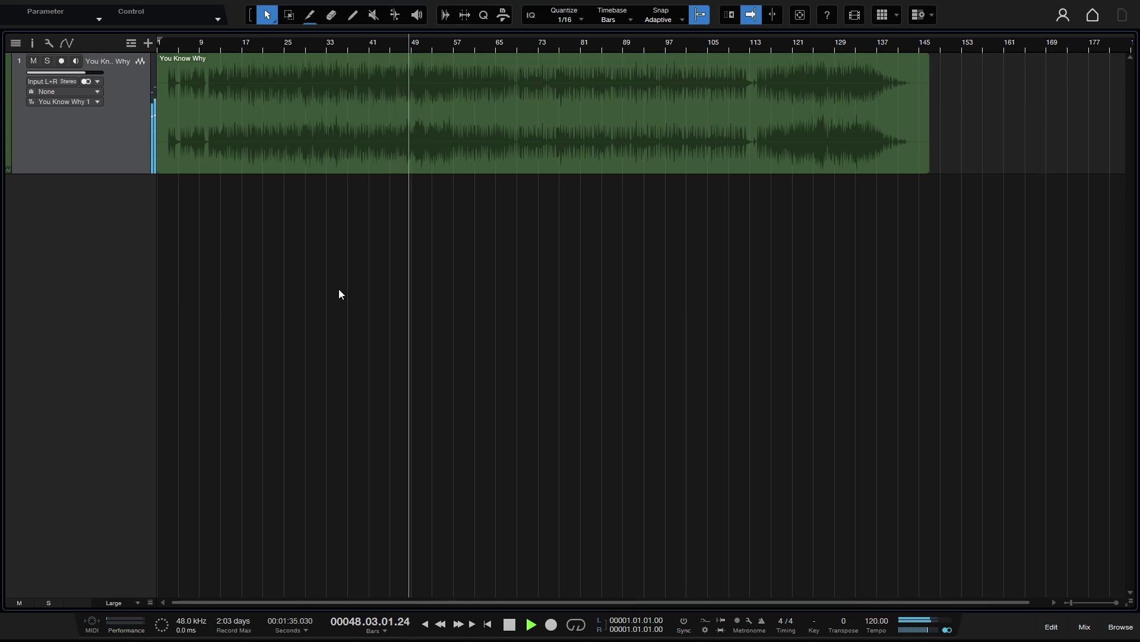
key("space")
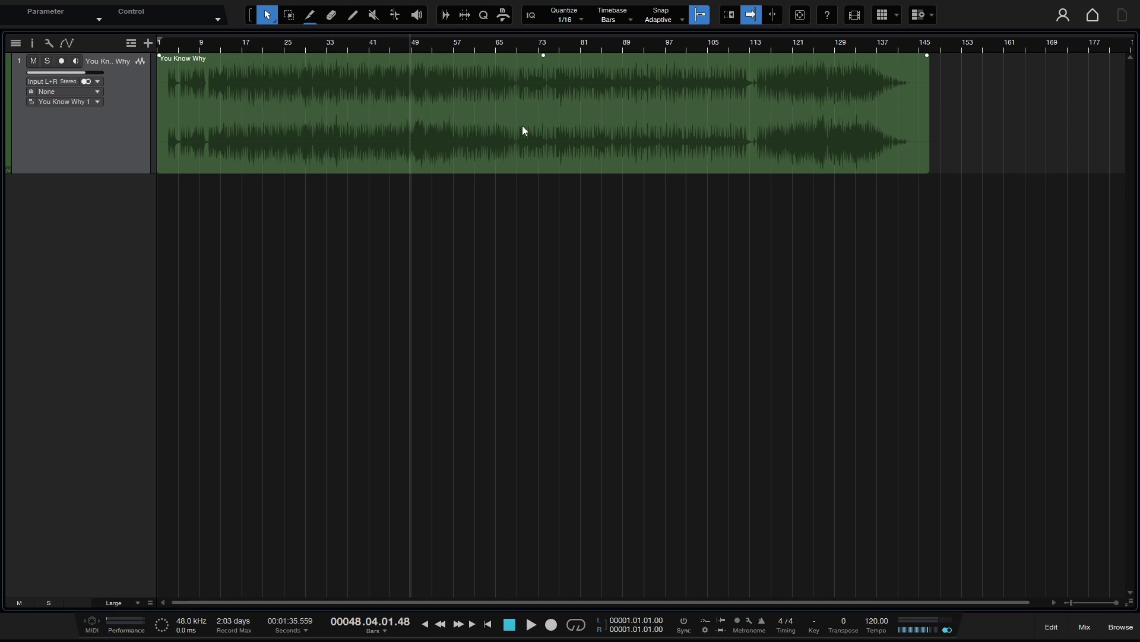
Look over the event's Audio Processing options without choosing one, then select the You Know Why event
right_click(461, 121)
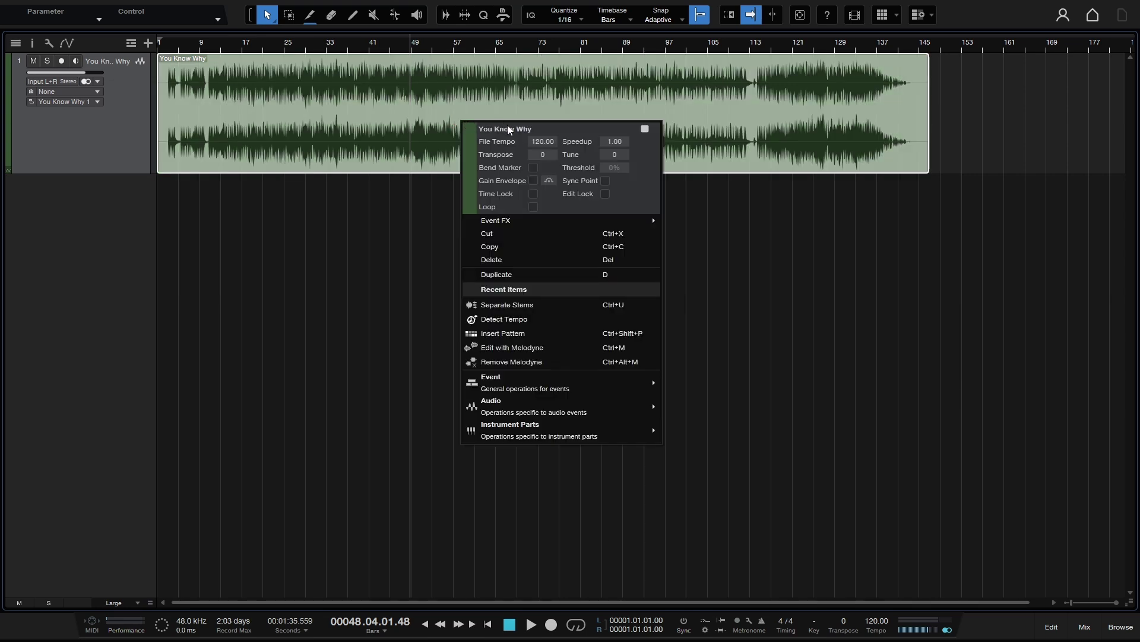
mouse_move(511, 409)
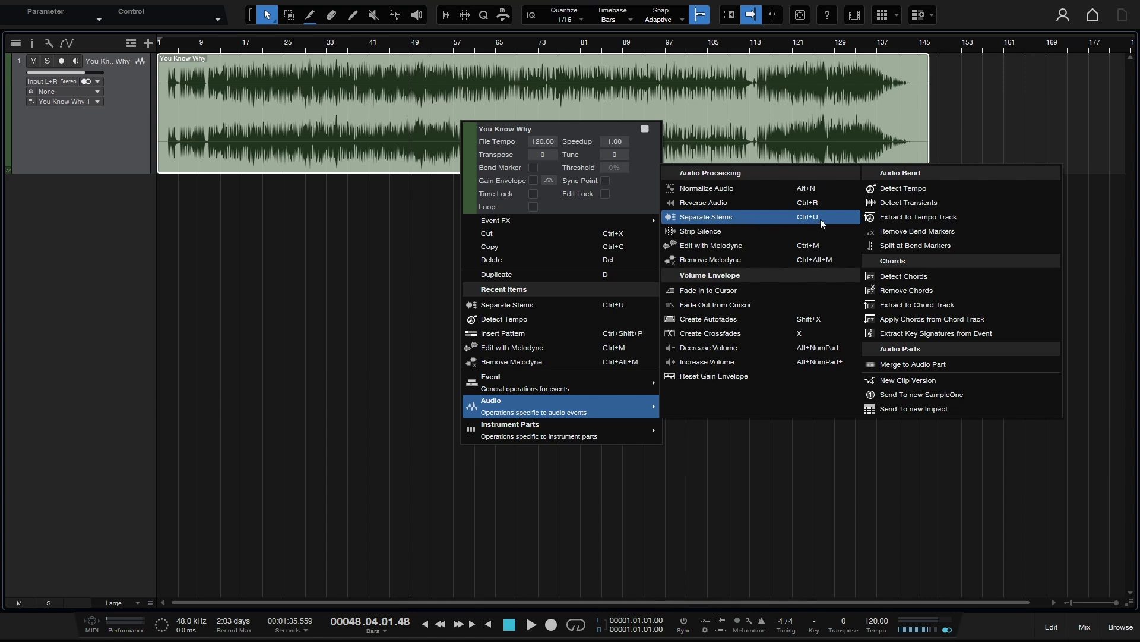
left_click(355, 266)
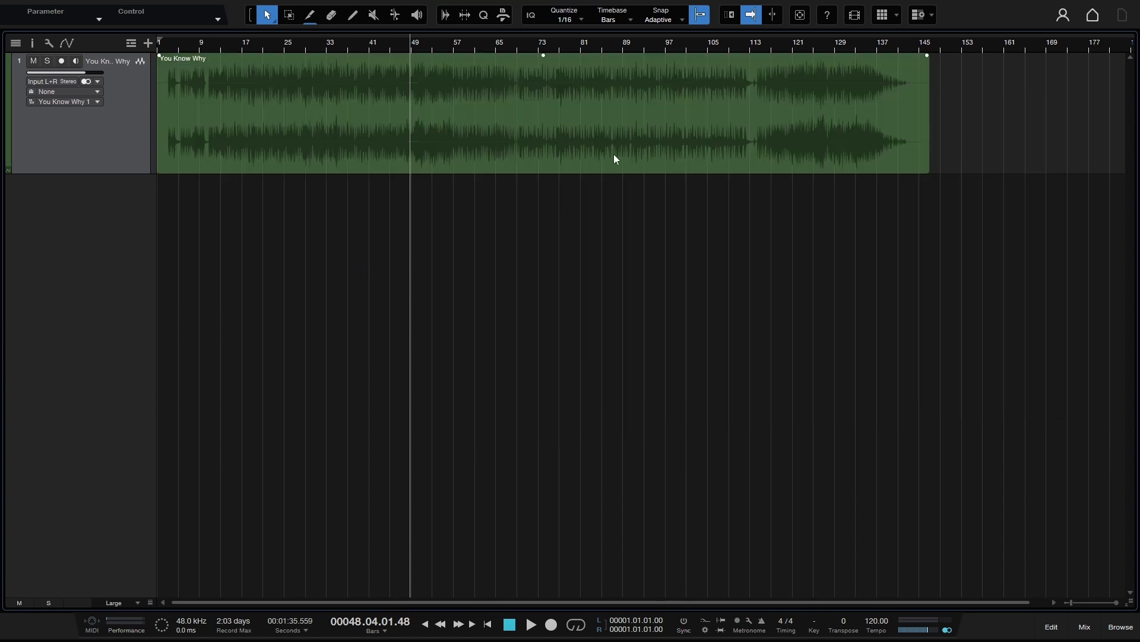
left_click(613, 155)
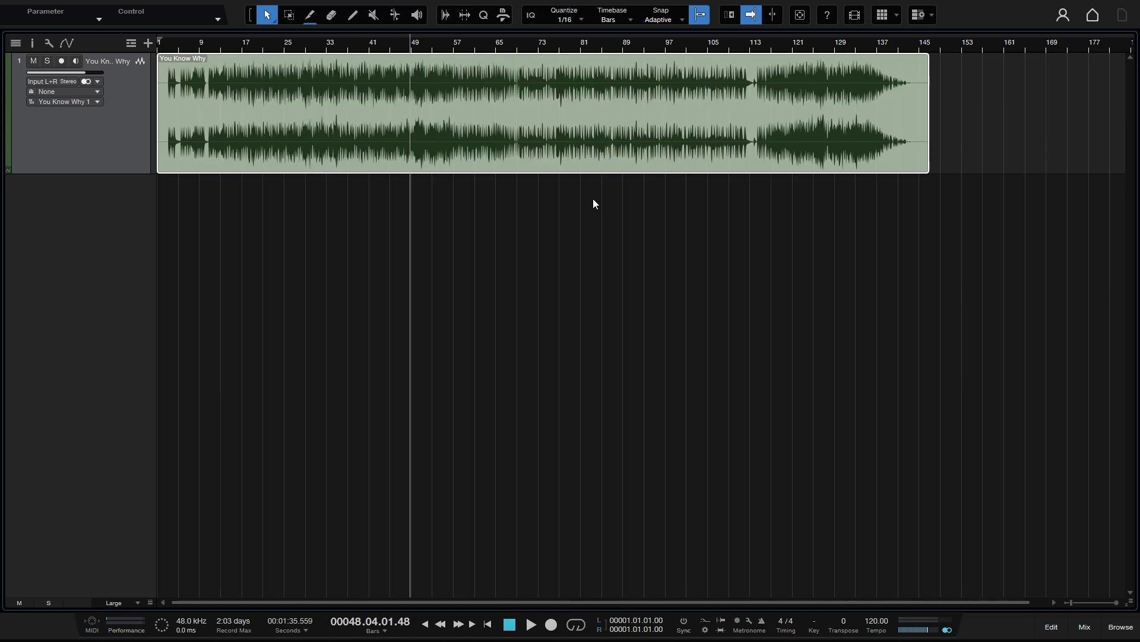
Separate the You Know Why event into Vocals, Drums, Bass and Other stems
key("ctrl+shift+e")
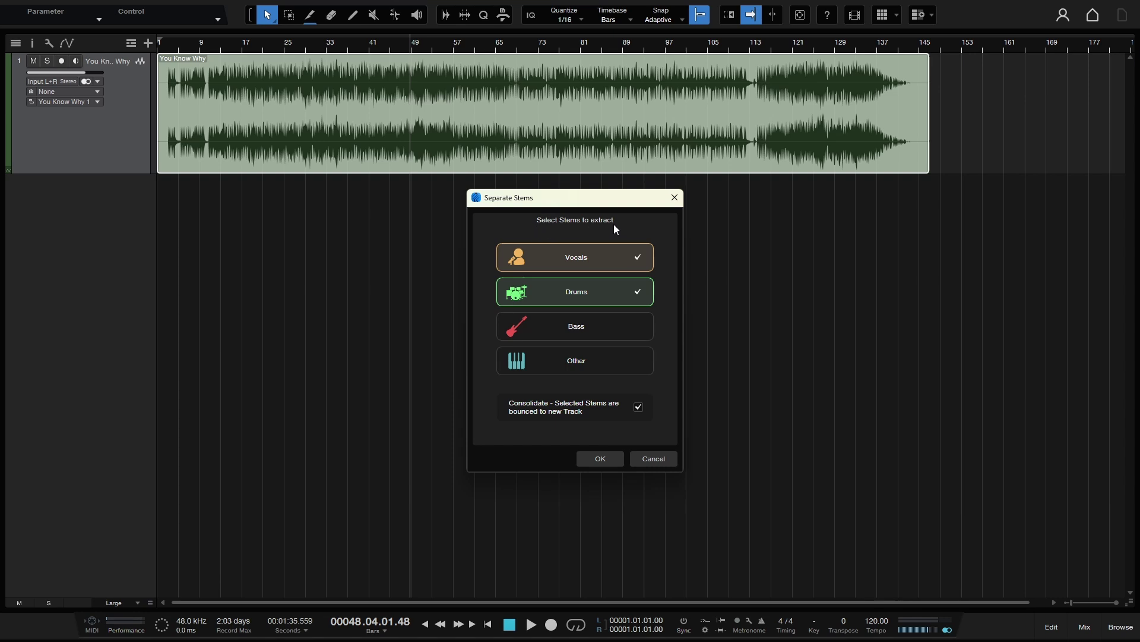
left_click(639, 324)
left_click(639, 360)
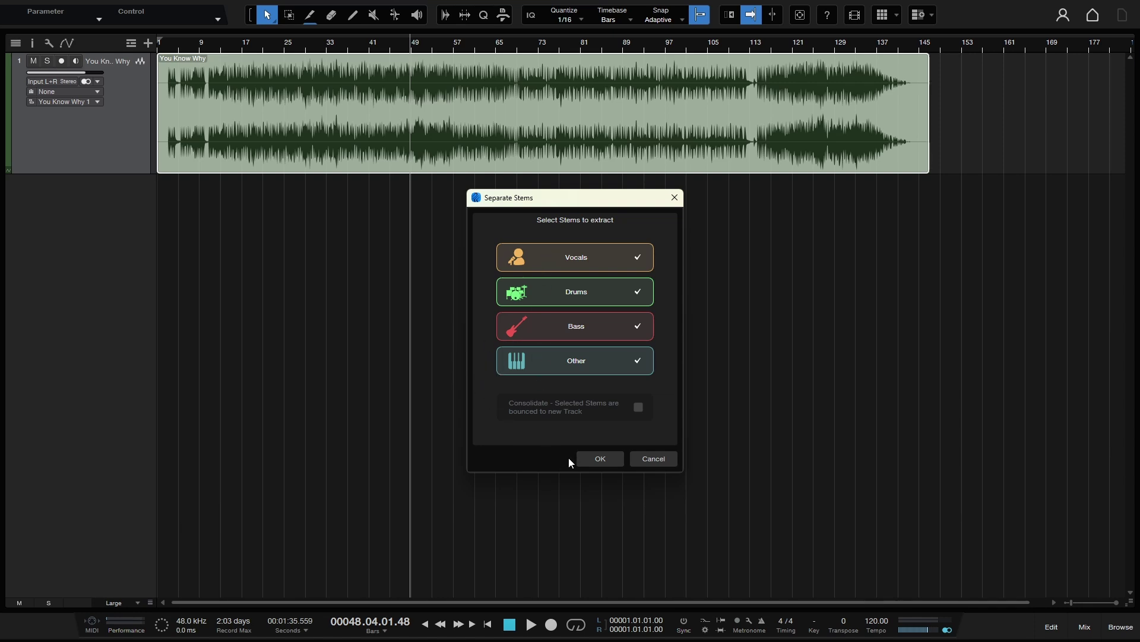
left_click(596, 459)
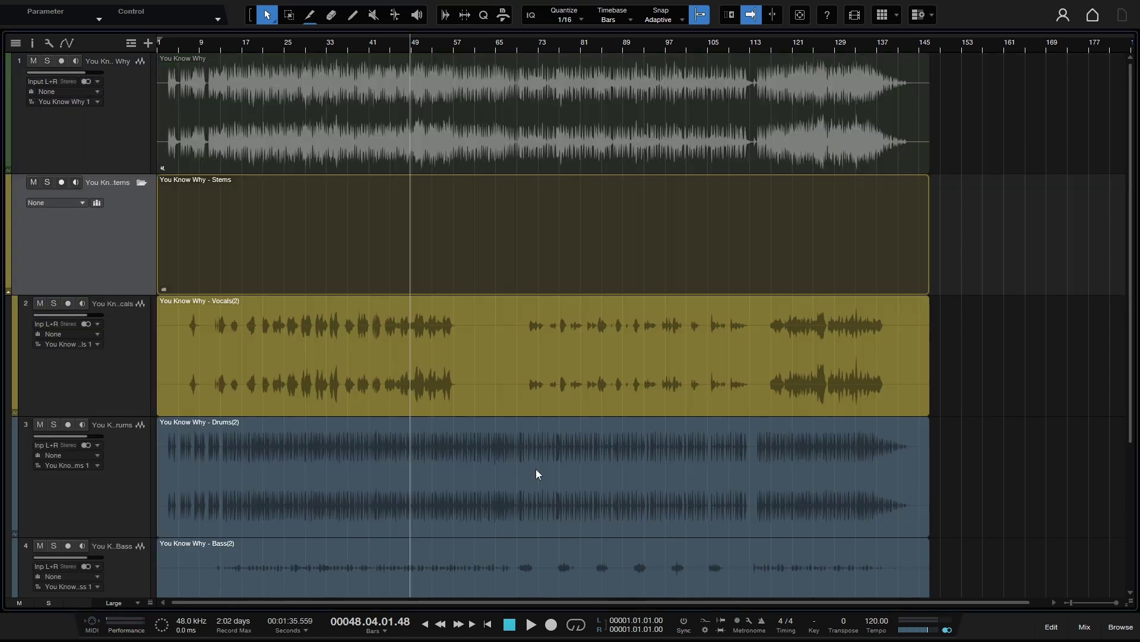
Use the Mute tool to unmute the original You Know Why event, then mute it again
left_click(105, 136)
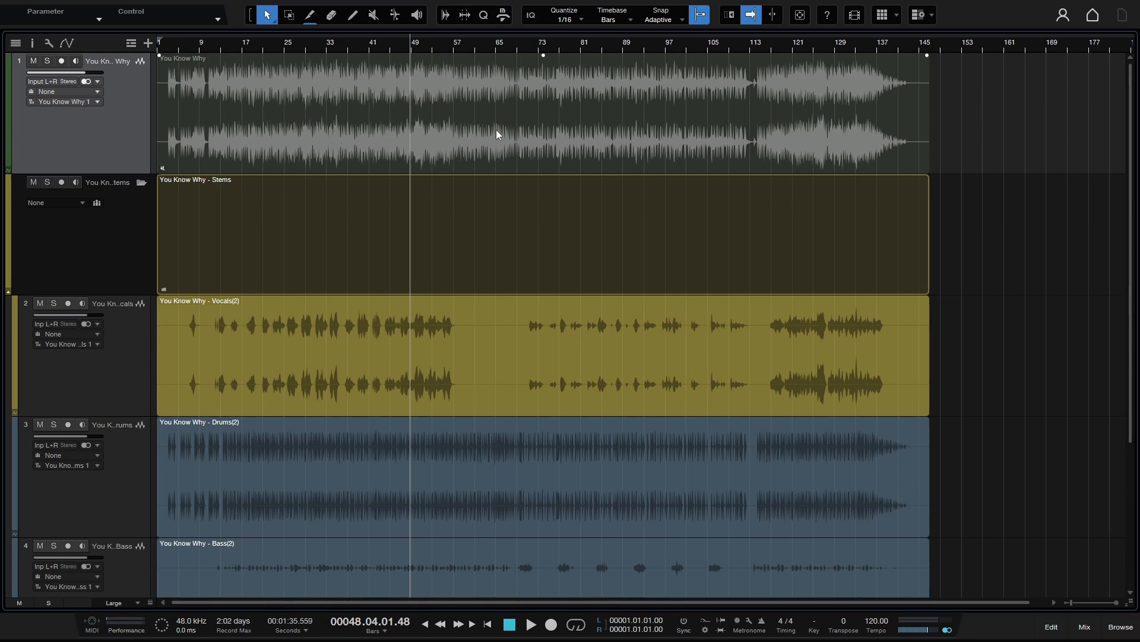
left_click(373, 16)
left_click(349, 105)
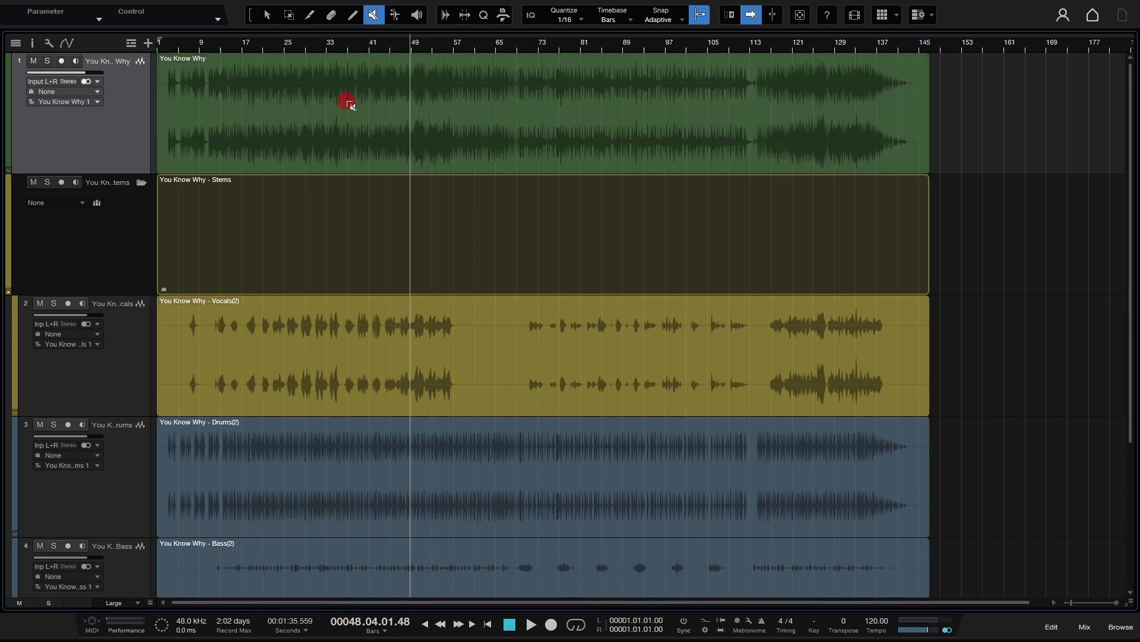
left_click(350, 106)
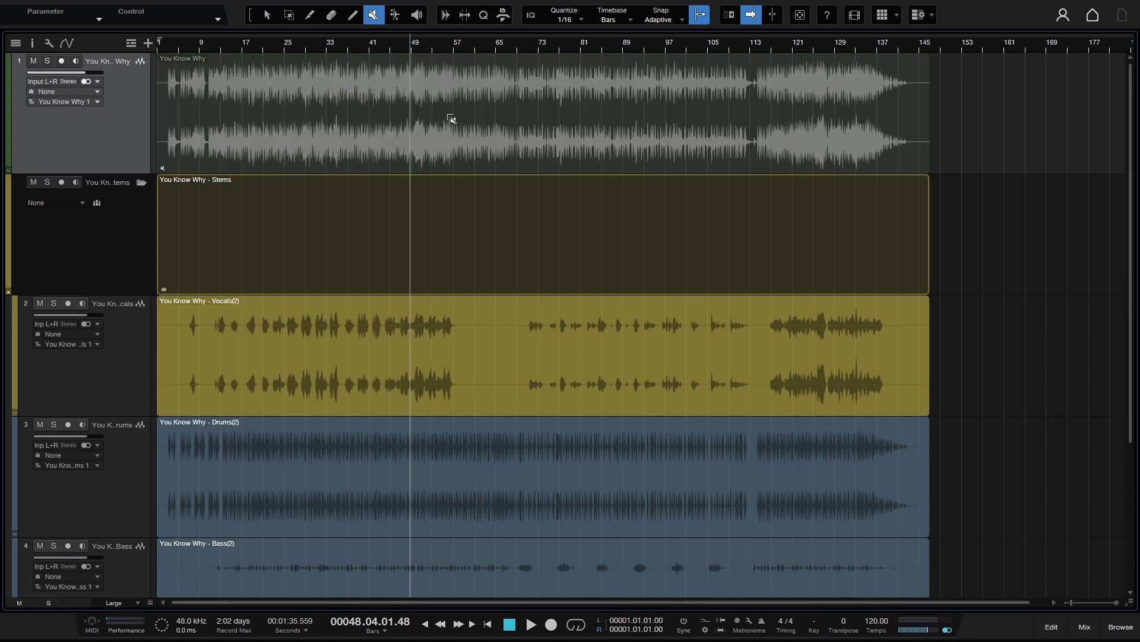
Return to the Arrow tool and reduce the track height preset from Large to Medium
left_click(267, 19)
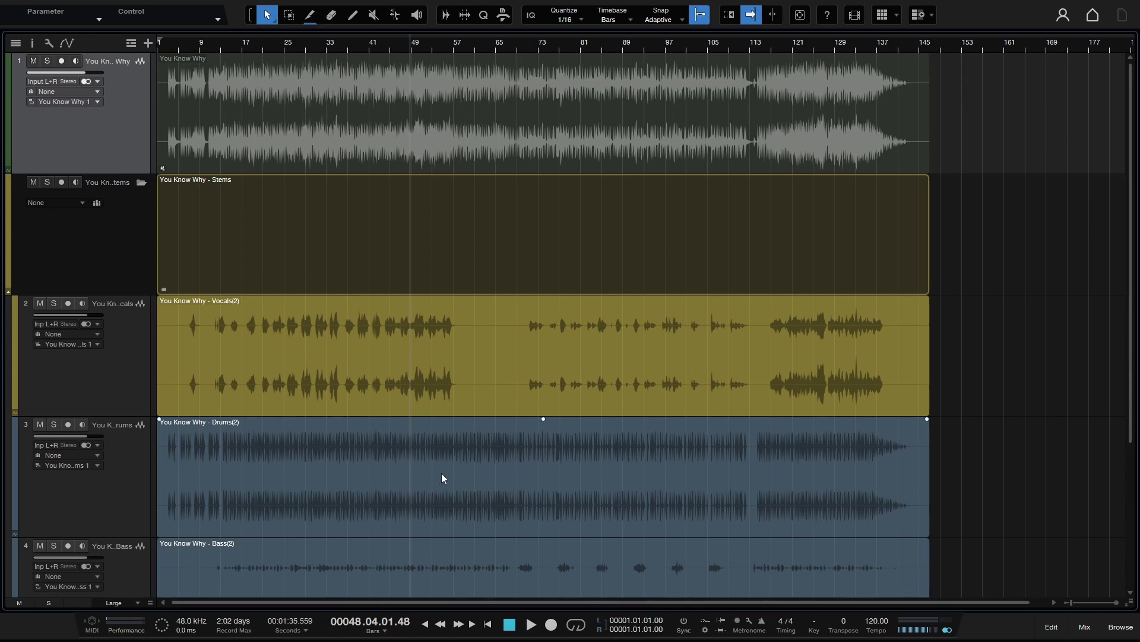
scroll(441, 474, "down", 3)
scroll(437, 470, "up", 1)
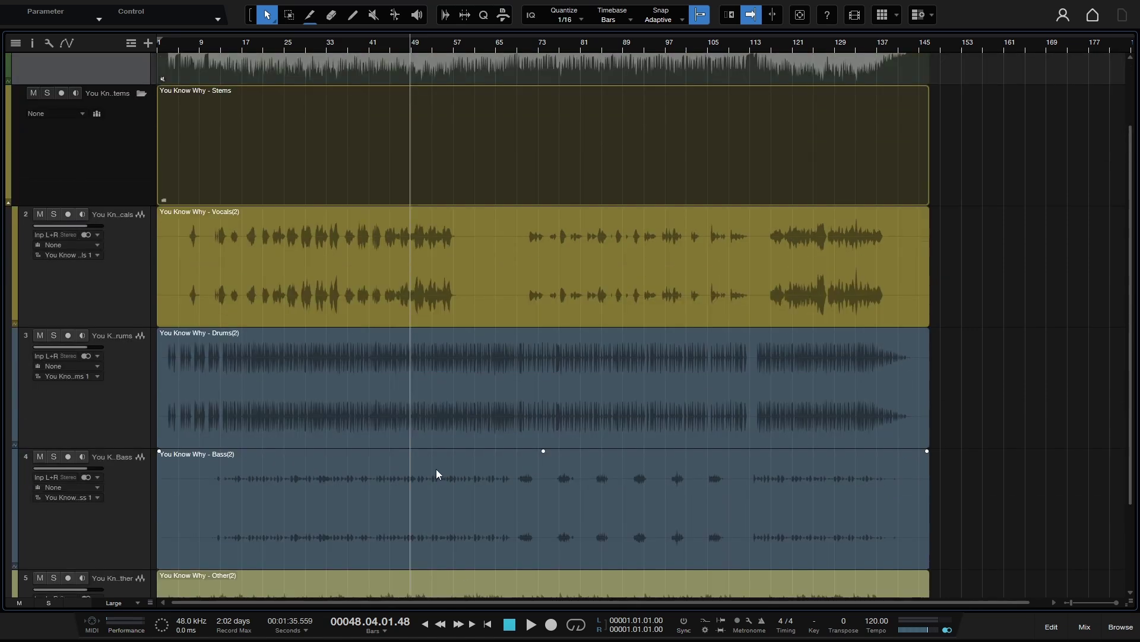
key("shift+w")
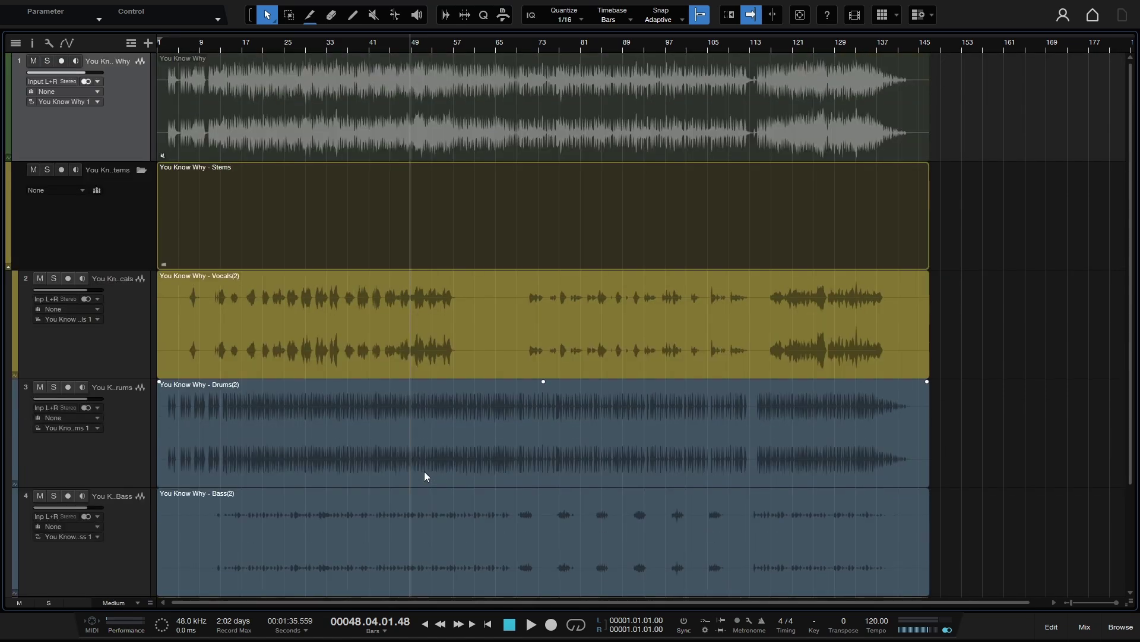
scroll(493, 367, "down", 2)
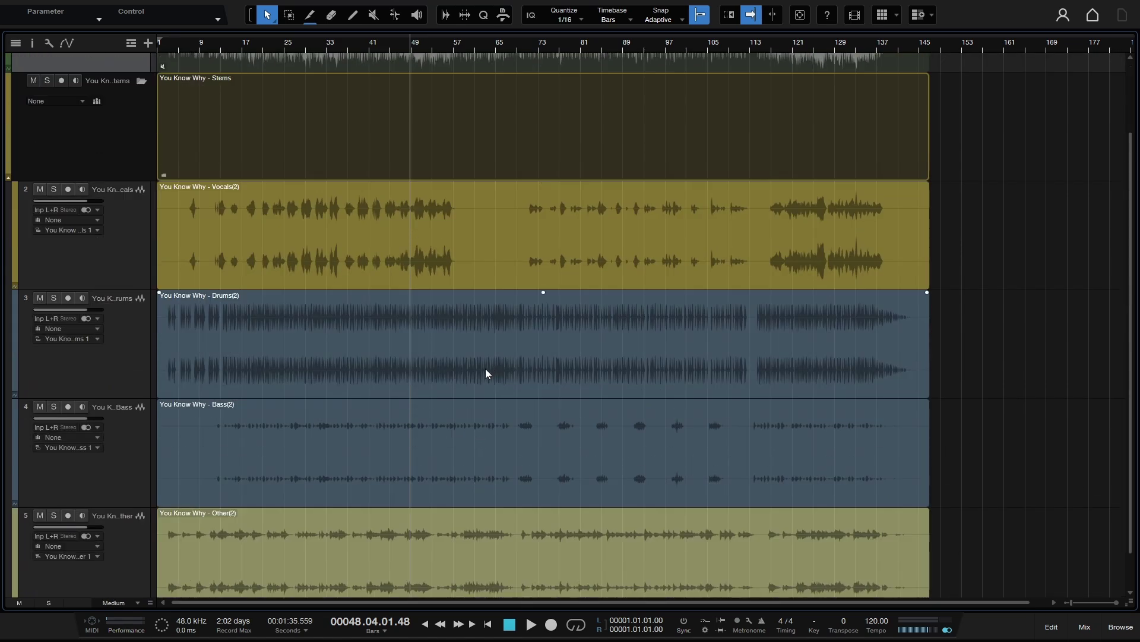
scroll(486, 369, "down", 1)
scroll(486, 369, "up", 1)
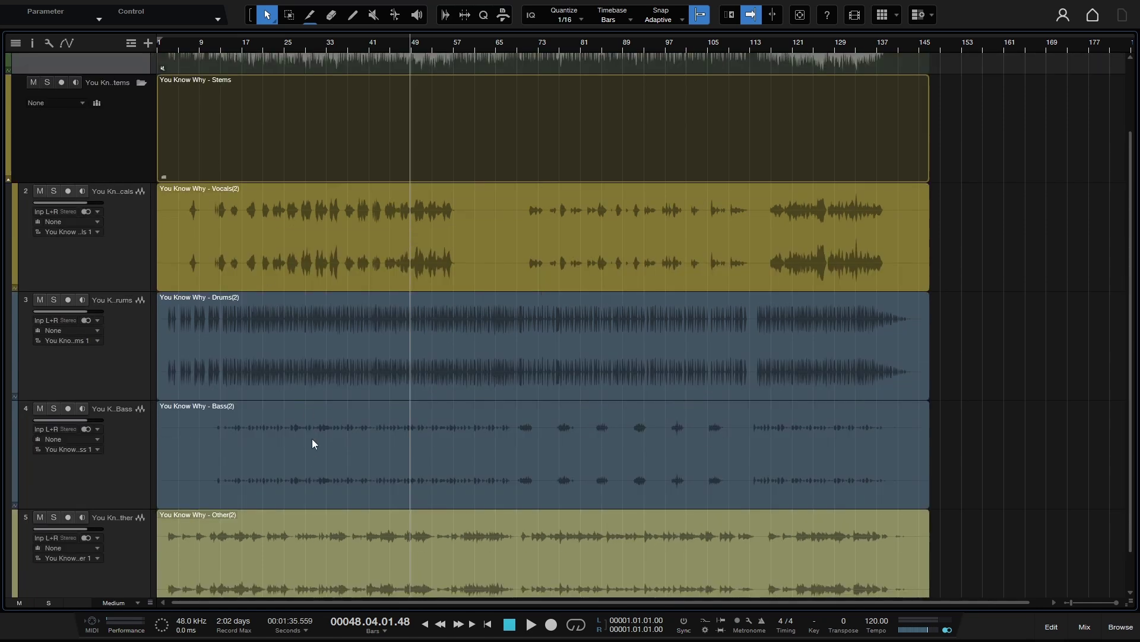
Collapse and re-expand the Stems folder so Vocals, Drums, Bass and Other show
left_click(141, 83)
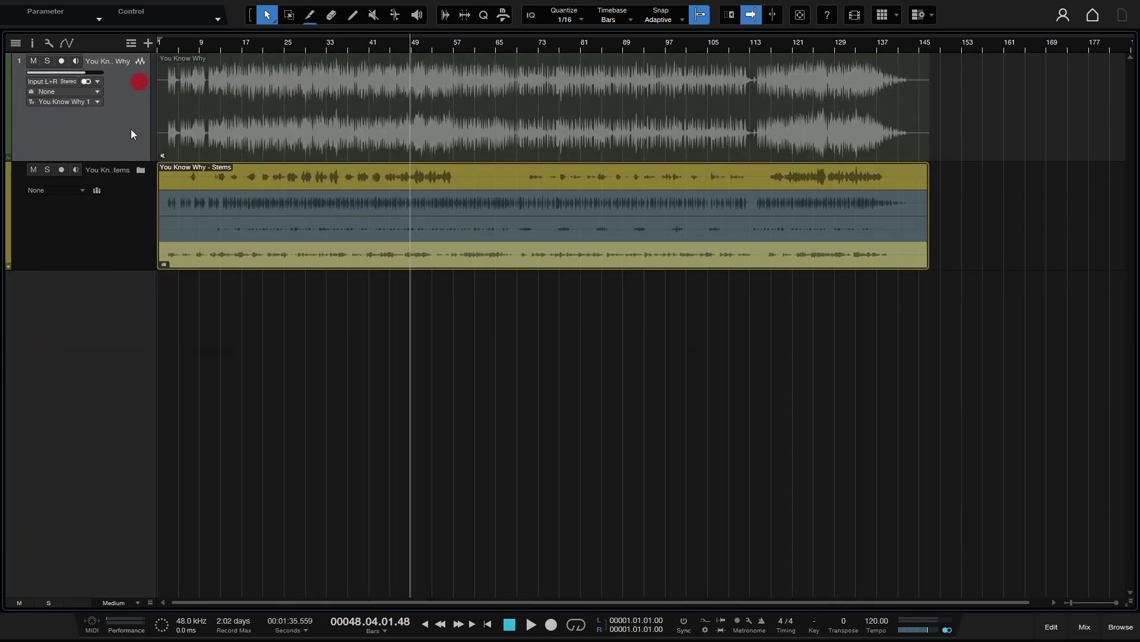
left_click(140, 171)
scroll(1030, 193, "down", 2)
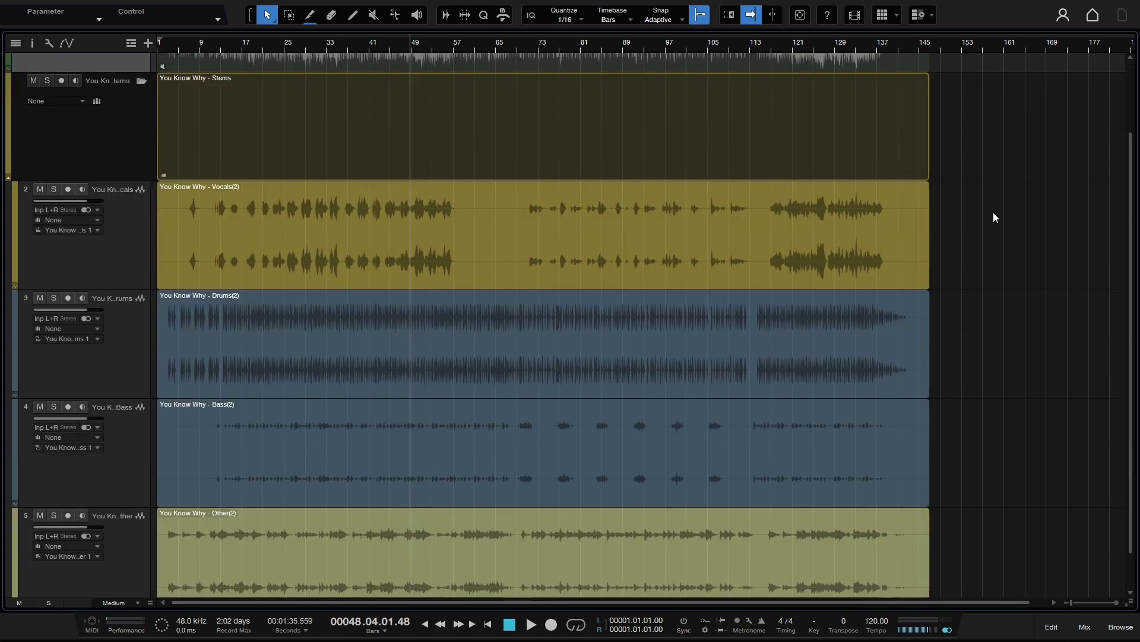
scroll(104, 258, "down", 3)
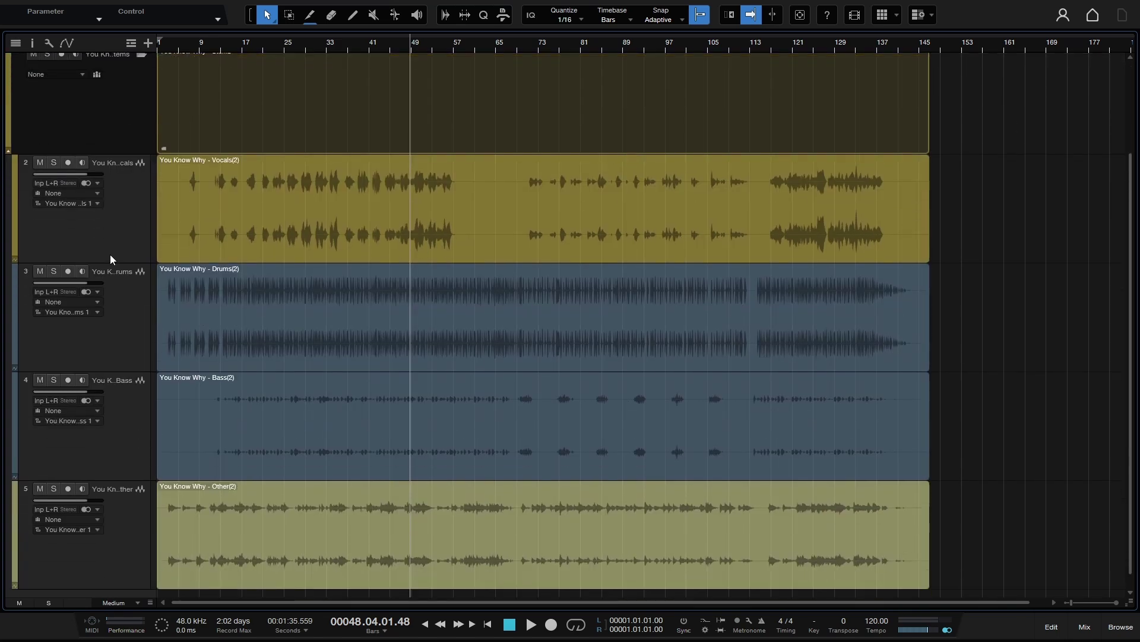
Solo the Vocals stem and play it back from around bar 23, stopping near bar 27
left_click(54, 162)
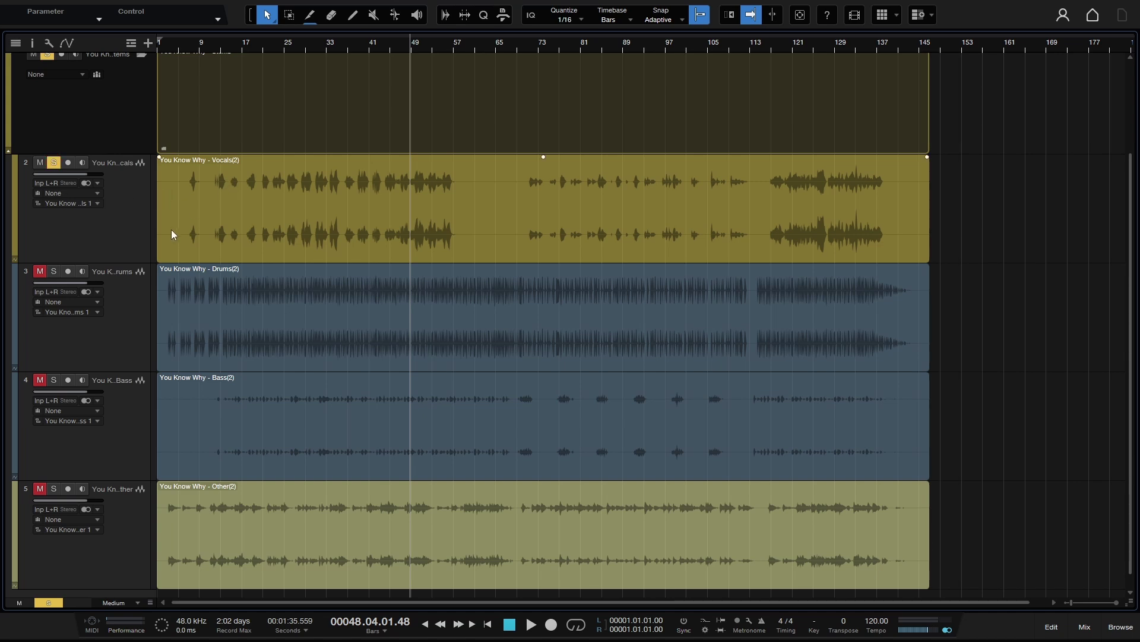
key("space")
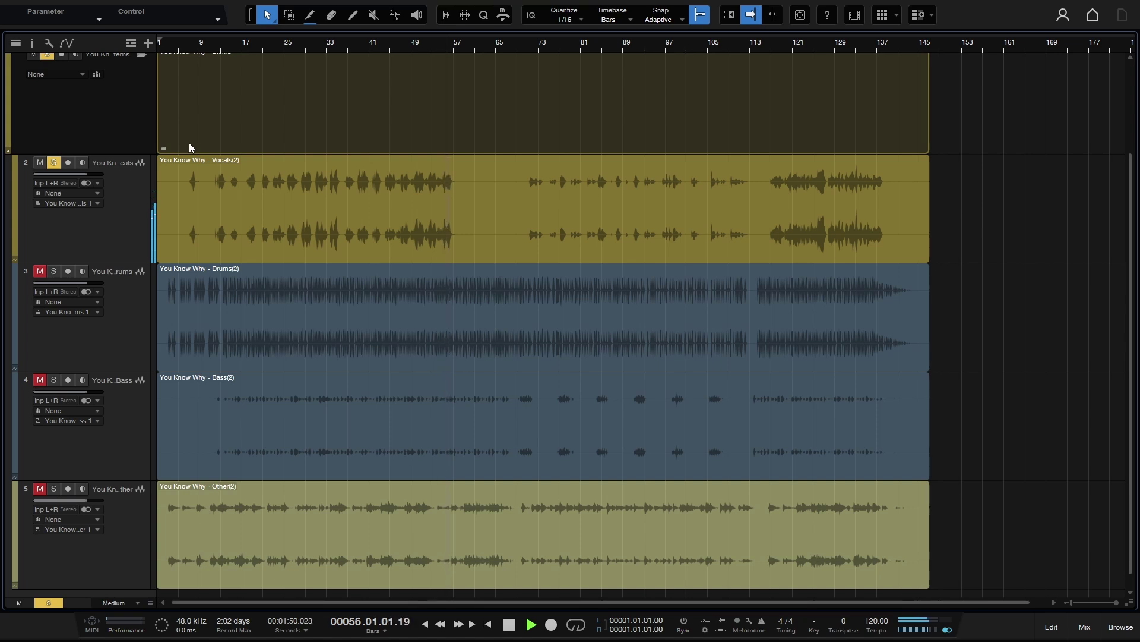
left_click(276, 47)
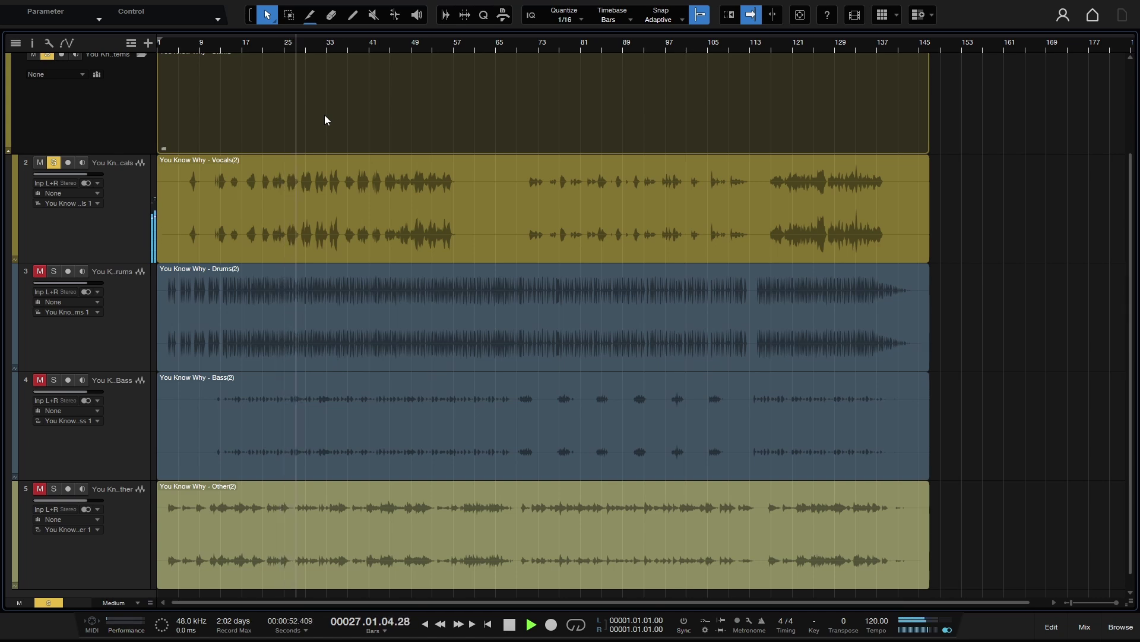
key("space")
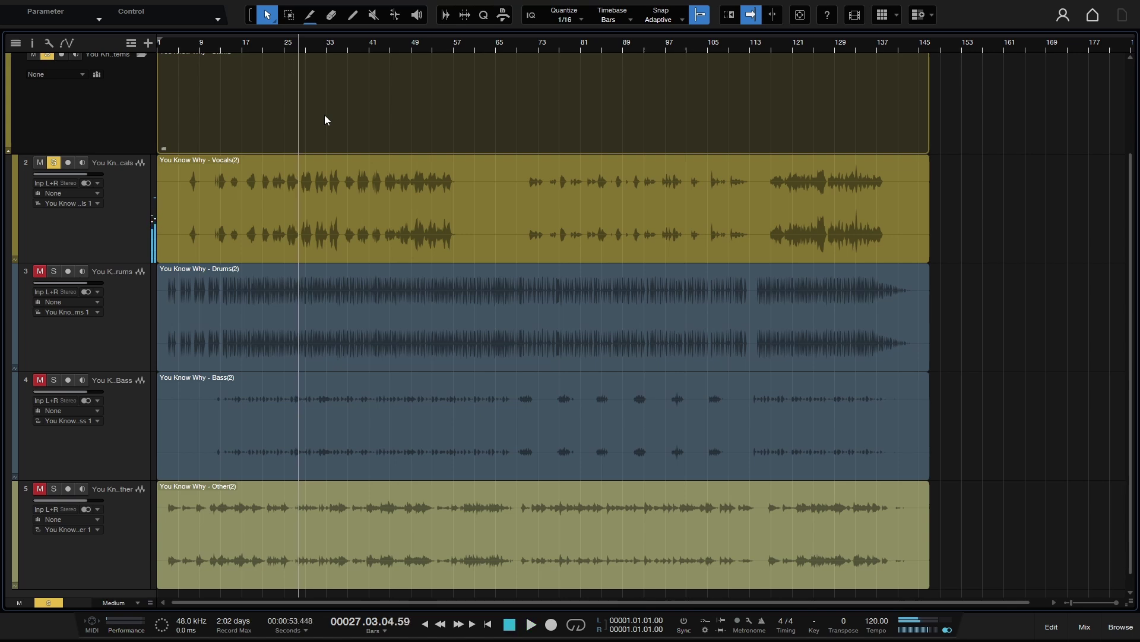
Solo and play the Drums stem, then move the solo to the Bass stem
left_click(129, 322)
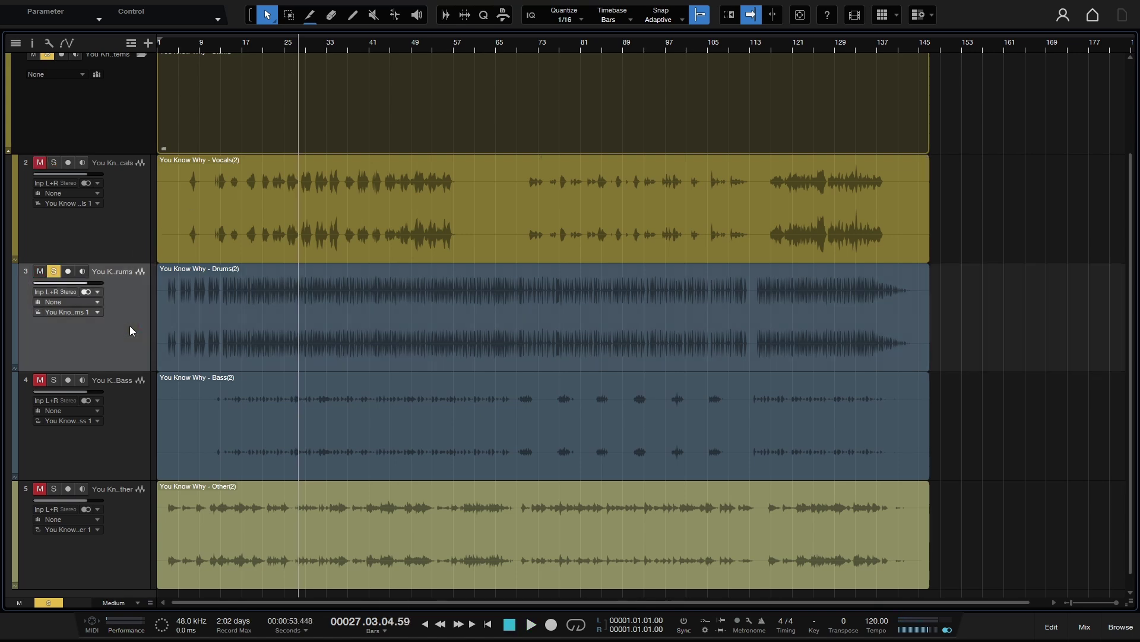
key("space")
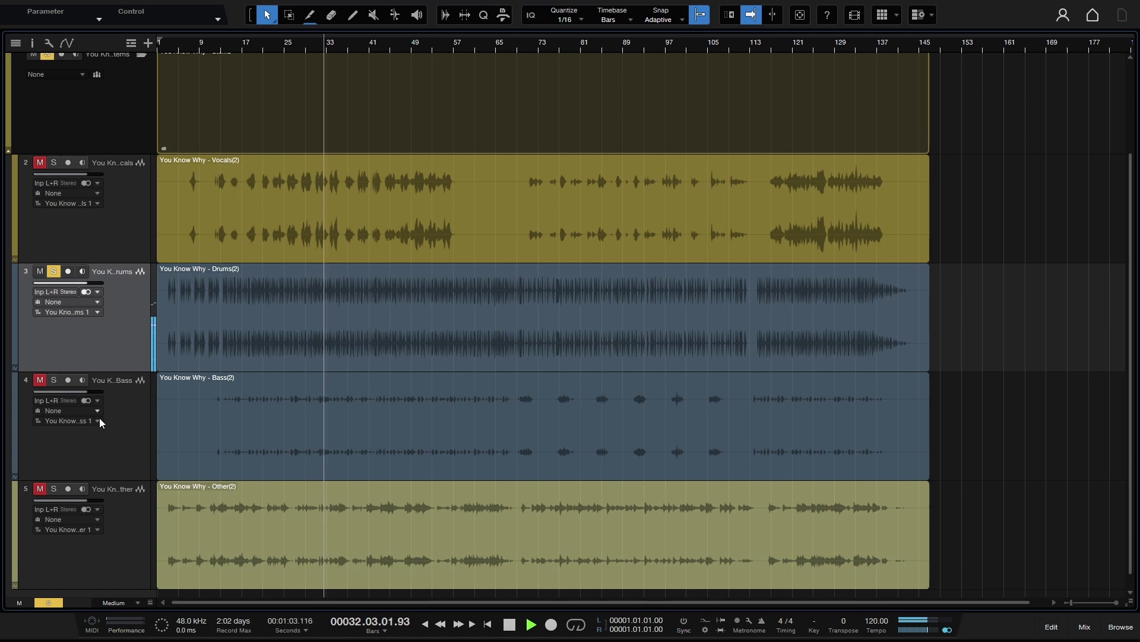
left_click(120, 418)
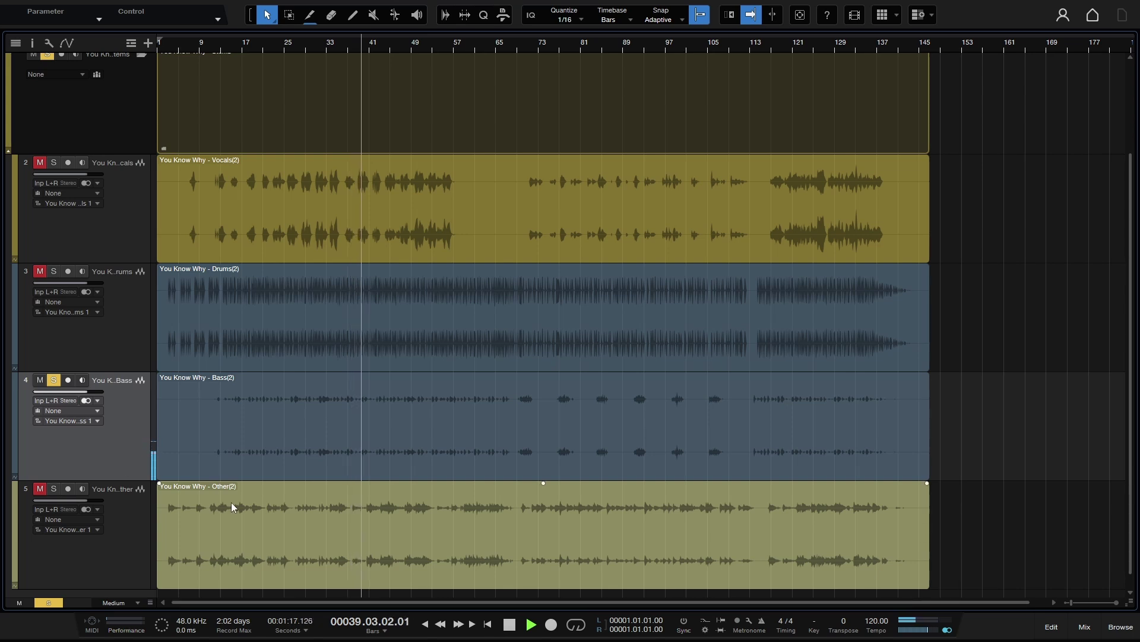
Solo the Other stem during playback, then stop playback at bar 52
left_click(123, 543)
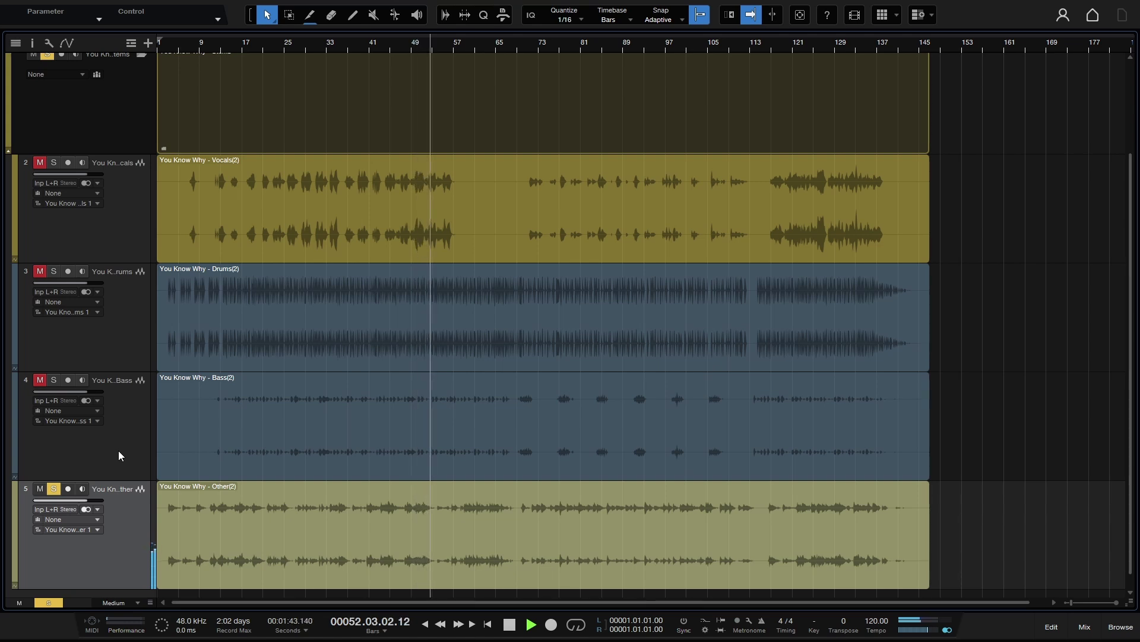
key("space")
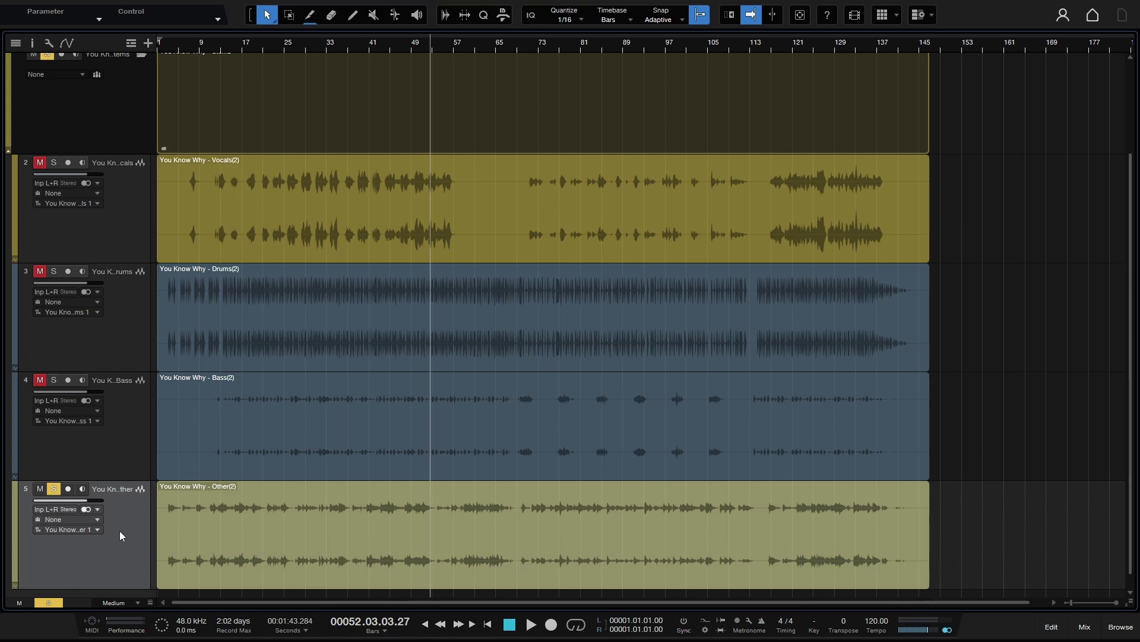
Unsolo the Other stem and undo the separation, leaving only the original You Know Why track
left_click(52, 490)
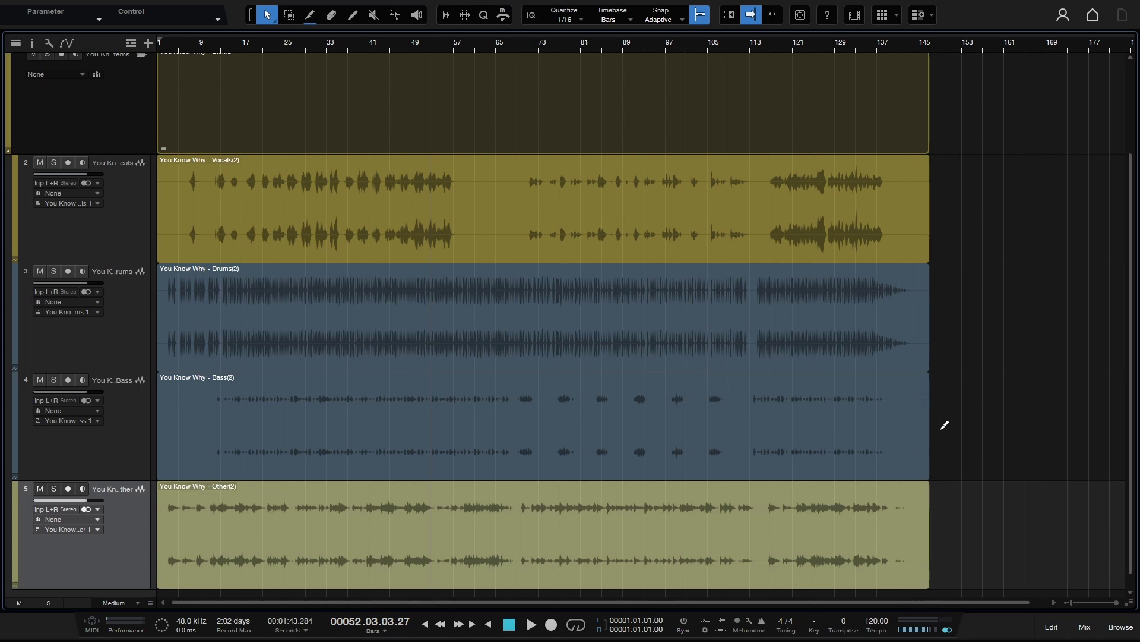
key("ctrl+z")
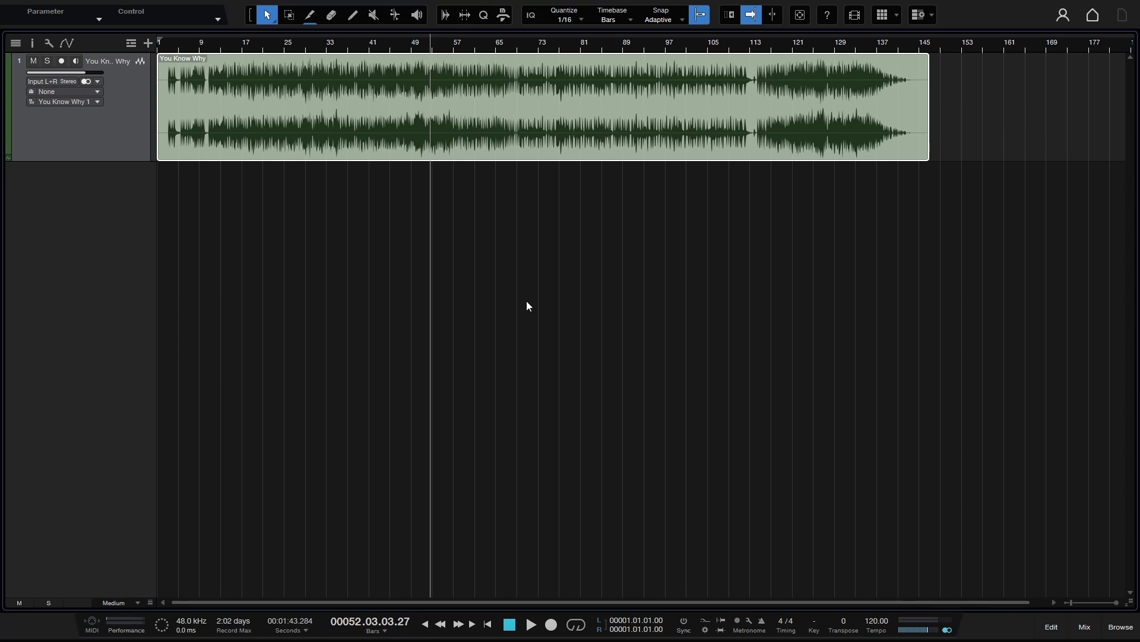
Separate only the Vocals and Drums stems (Bass and Other off), consolidated into one track
key("ctrl+alt+s")
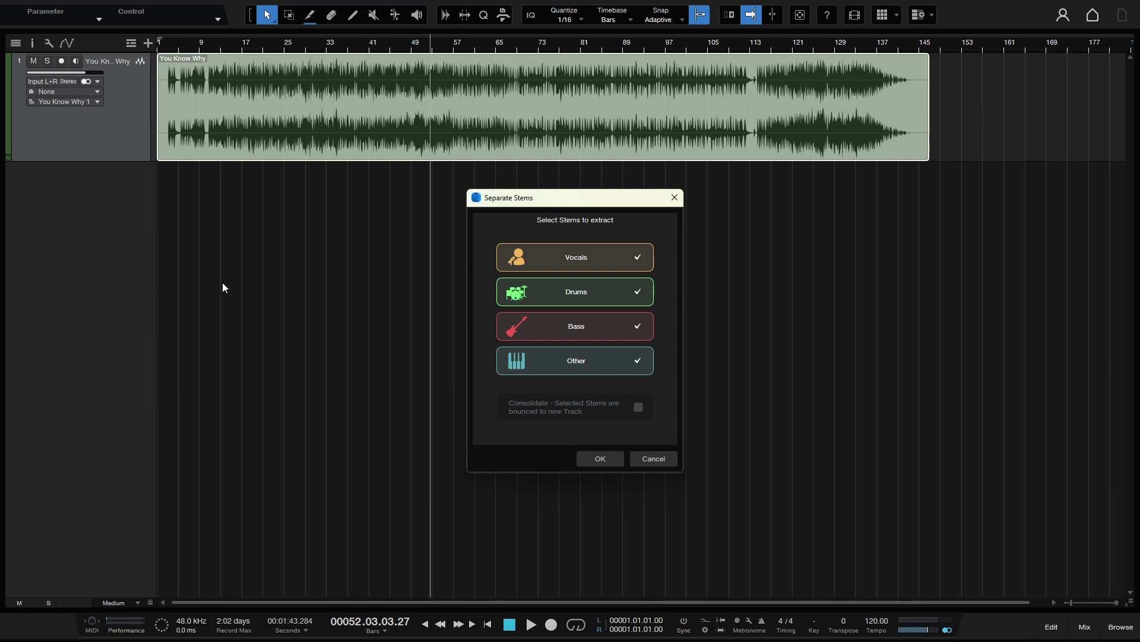
left_click(638, 330)
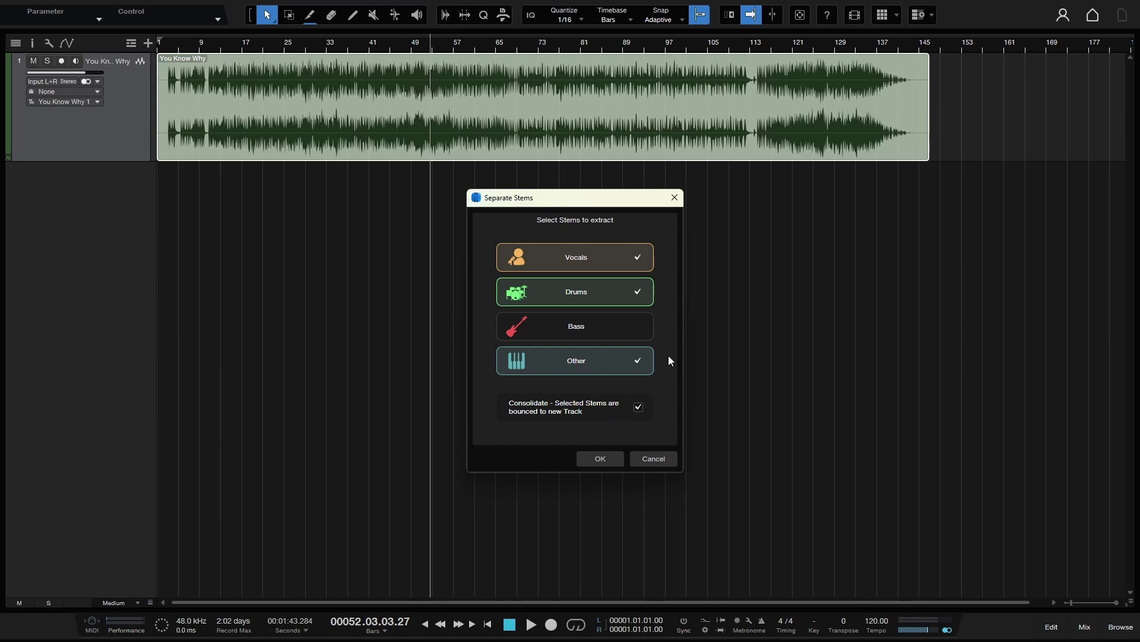
left_click(637, 361)
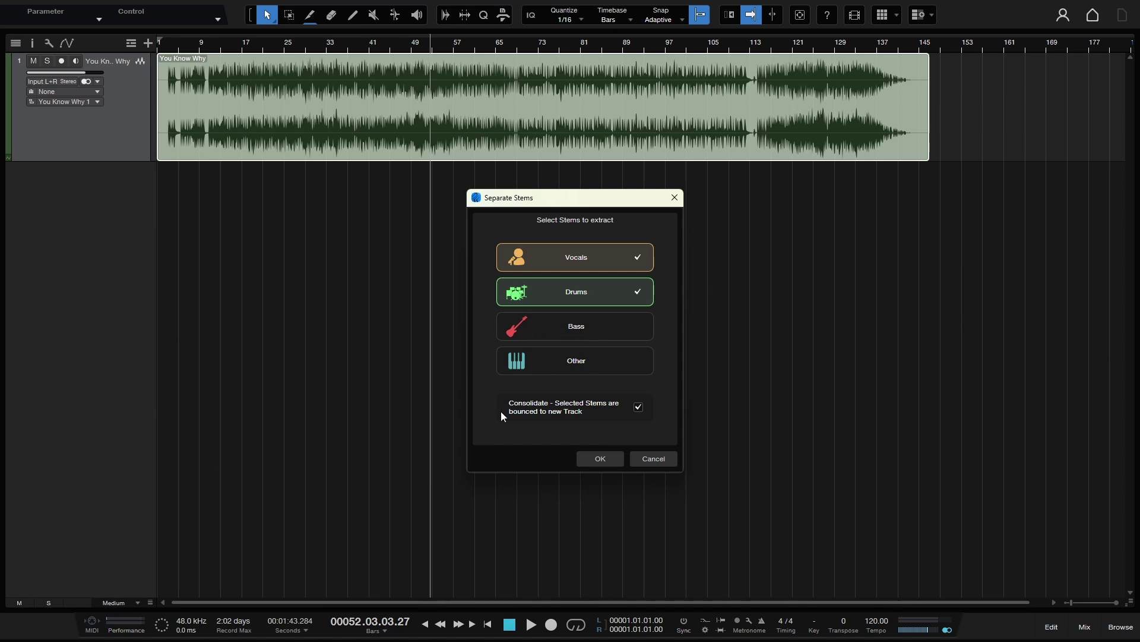
left_click(599, 458)
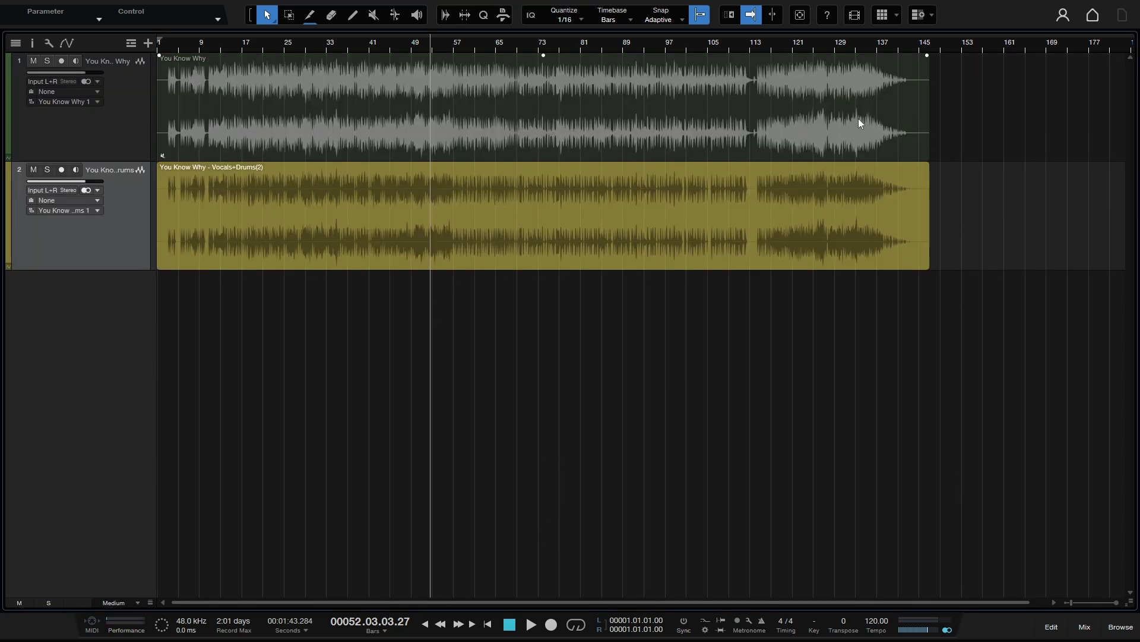
Select and then deselect the original You Know Why event after separation finishes
left_click(620, 122)
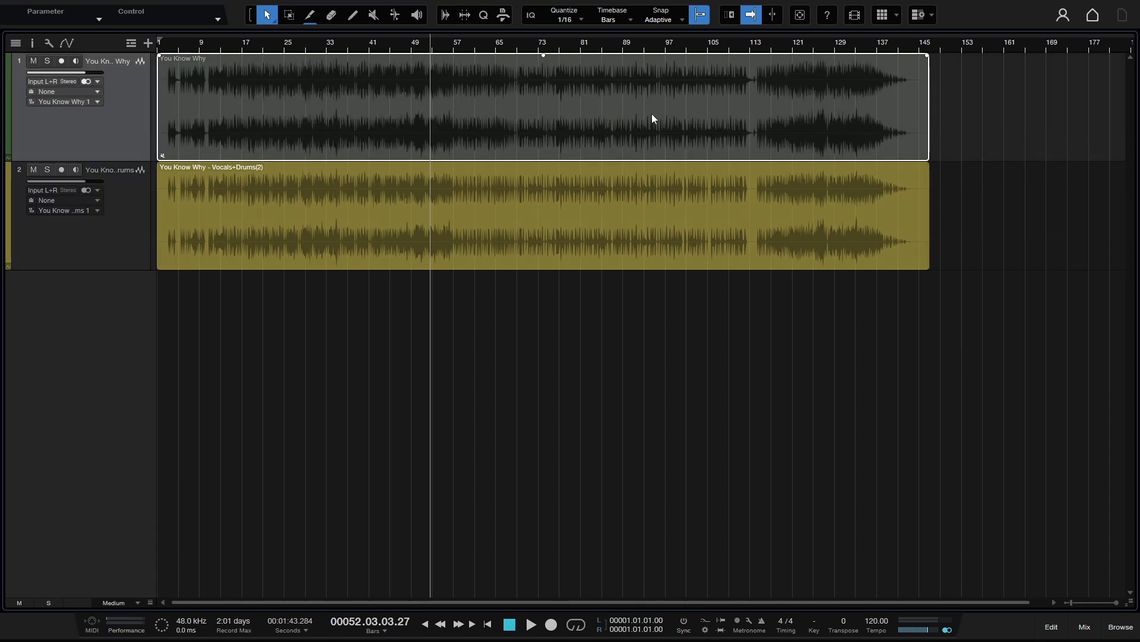
left_click(971, 112)
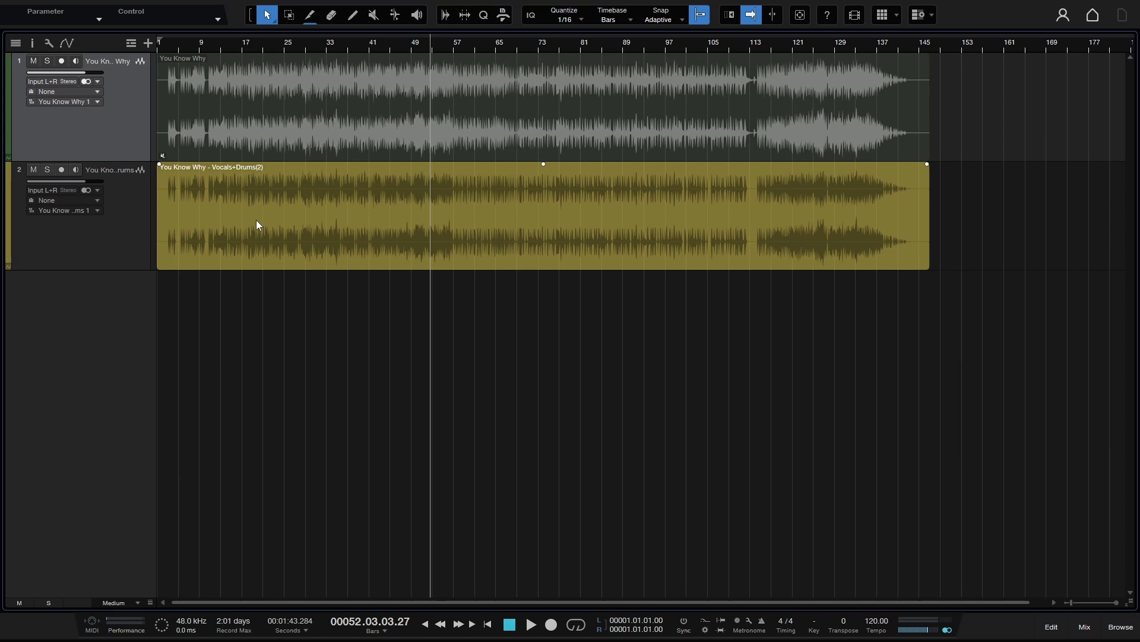
left_click(361, 48)
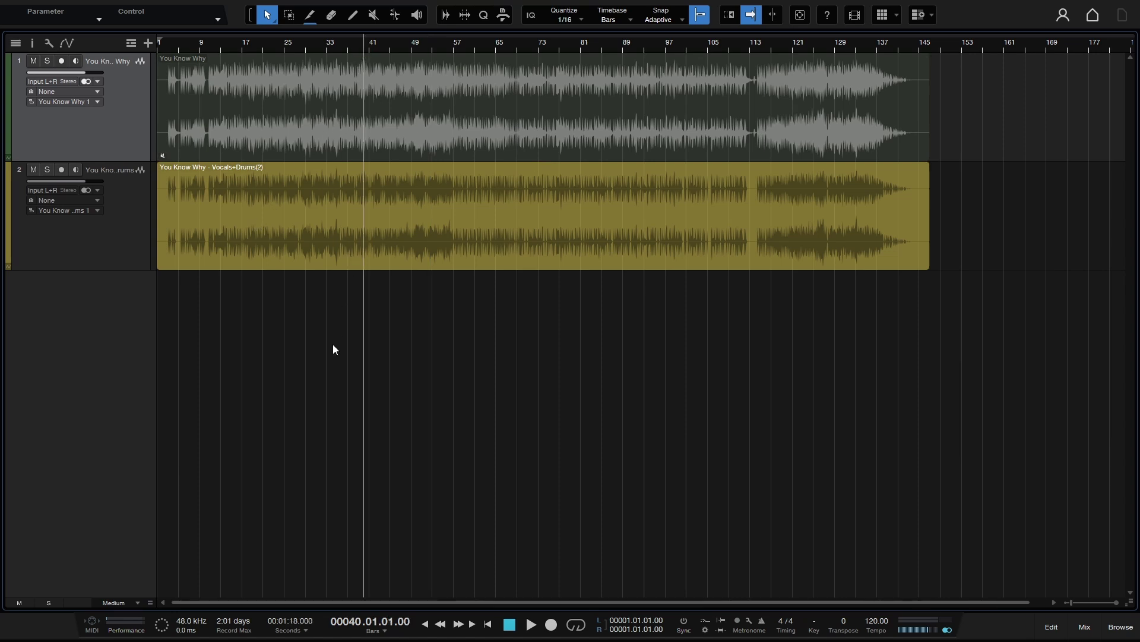
key("space")
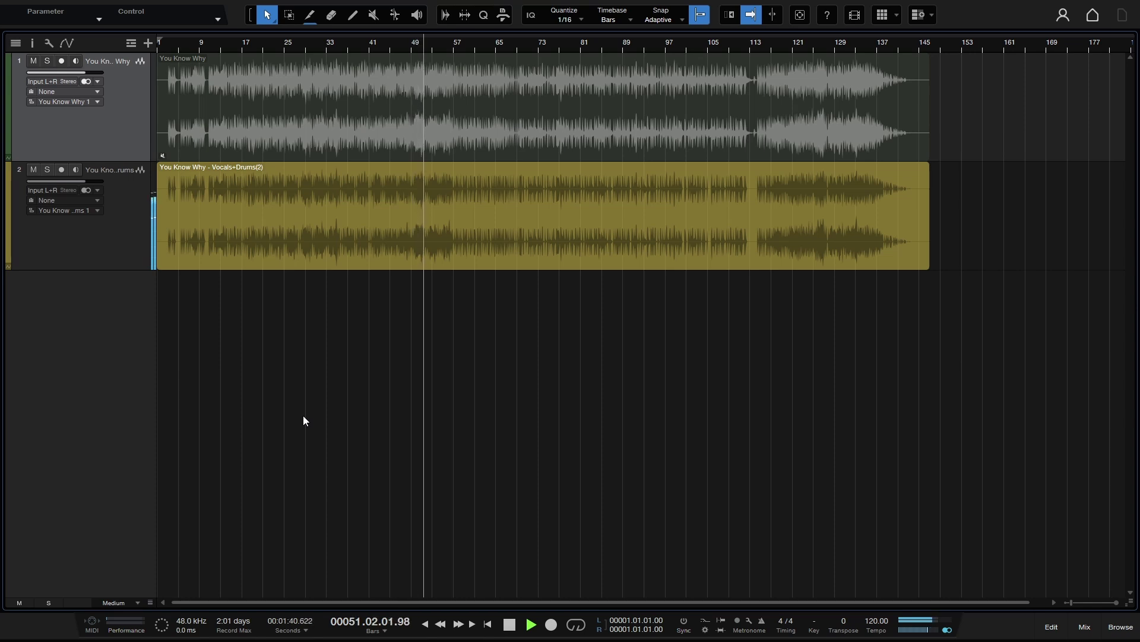
key("space")
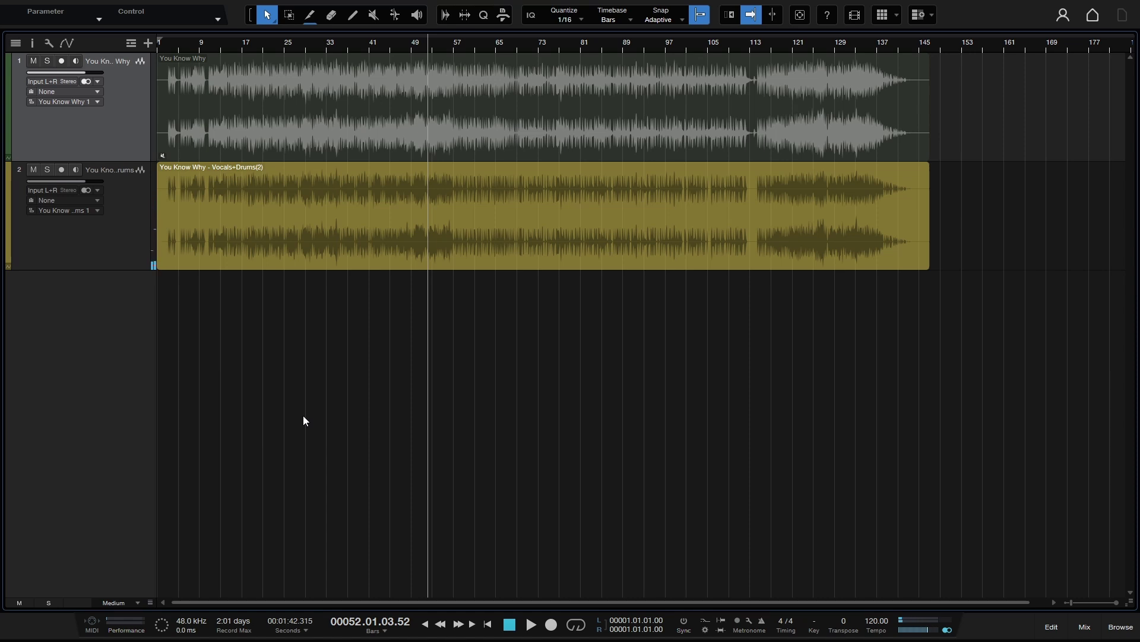